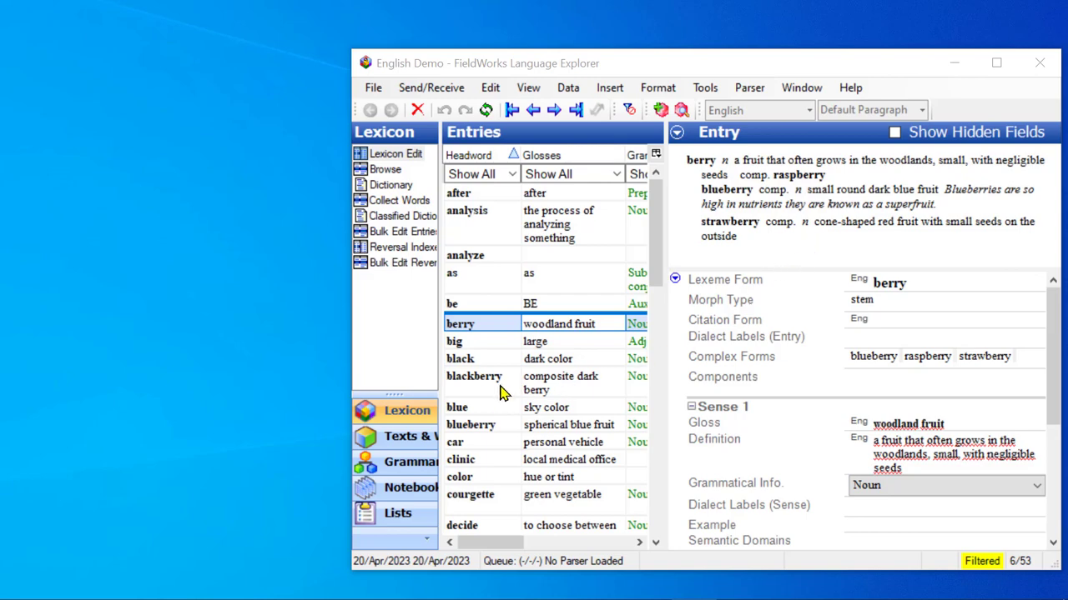
Select the blackberry entry in the lexicon
{"action": "left_click", "coordinate": [470, 386]}
{"action": "left_click", "coordinate": [469, 392]}
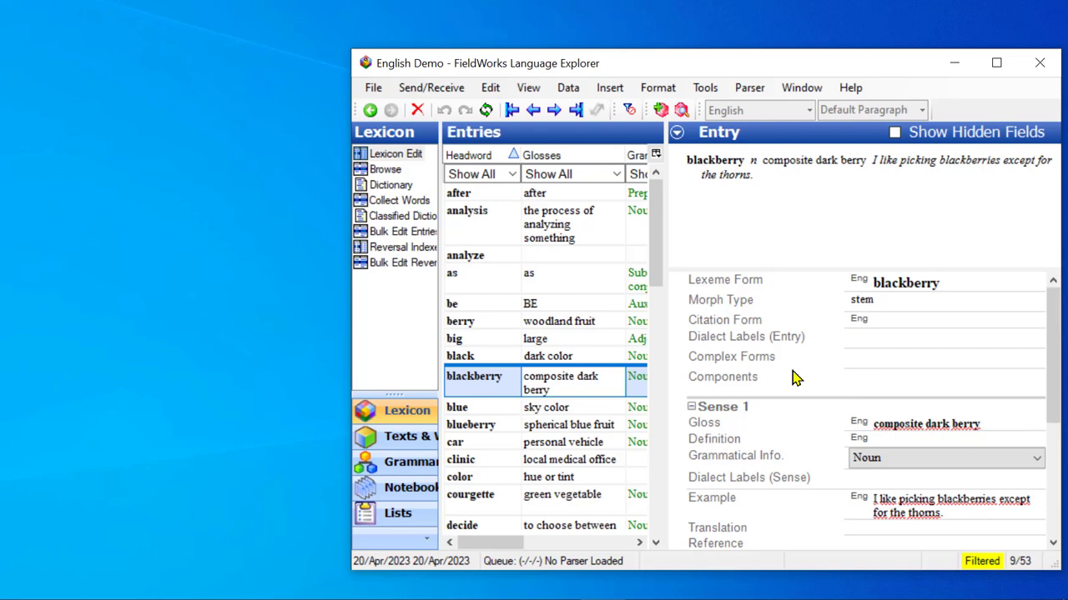
{"action": "left_click", "coordinate": [881, 388]}
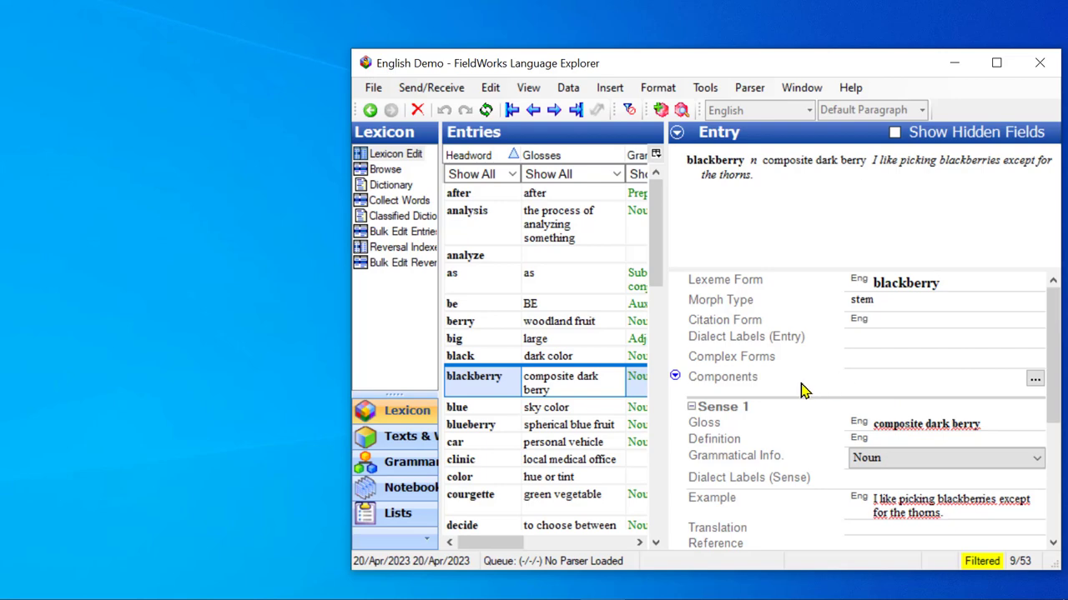
{"action": "left_click", "coordinate": [1034, 382]}
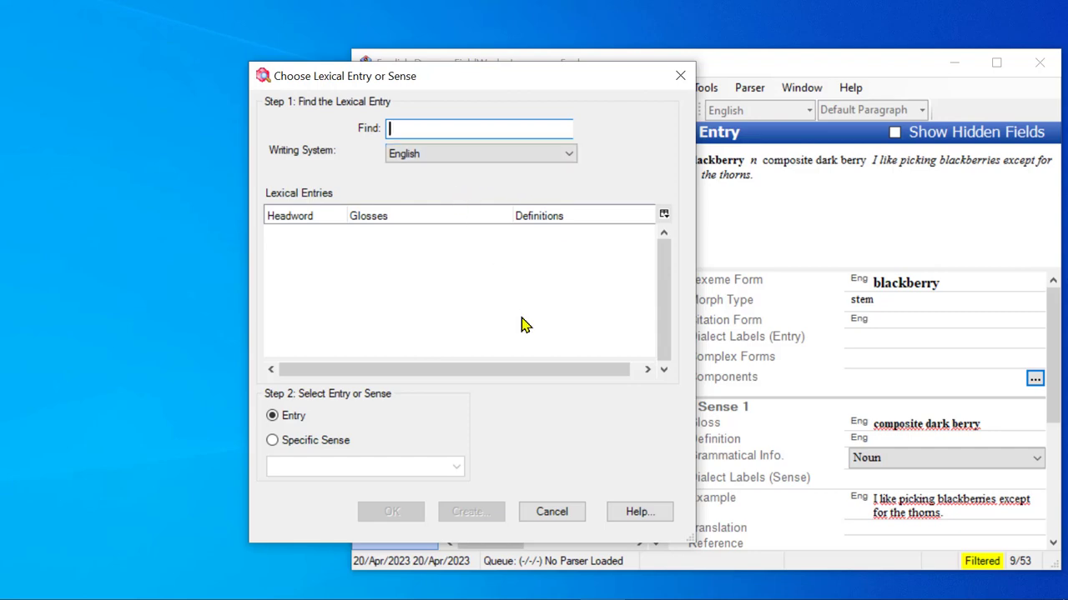
{"action": "left_click", "coordinate": [552, 512]}
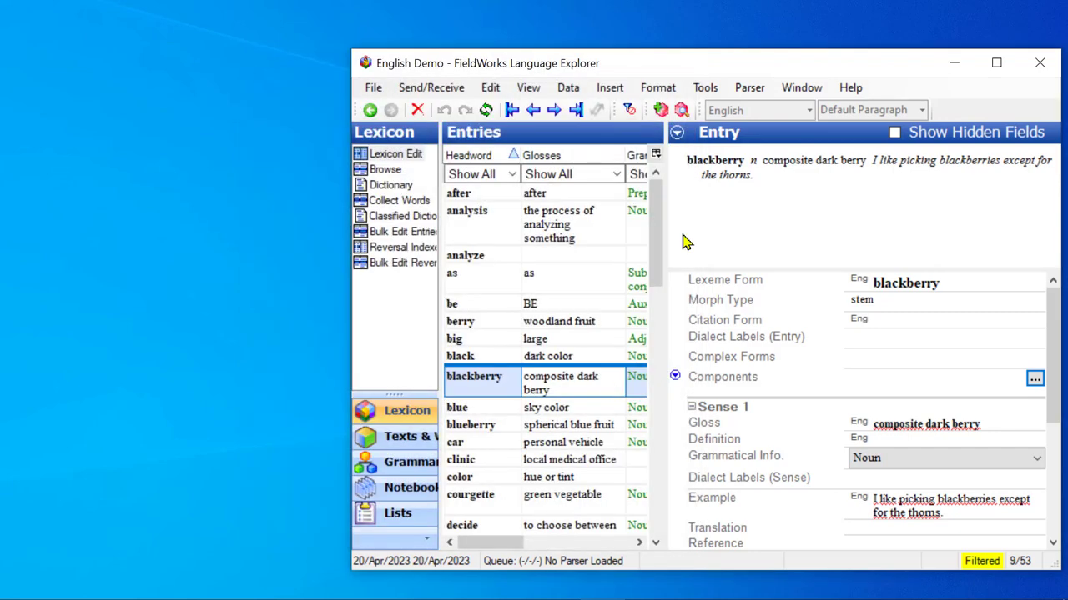
Mark the blackberry lexeme form as having components and look over the options available for its Complex Form Type field
{"action": "left_click", "coordinate": [676, 135]}
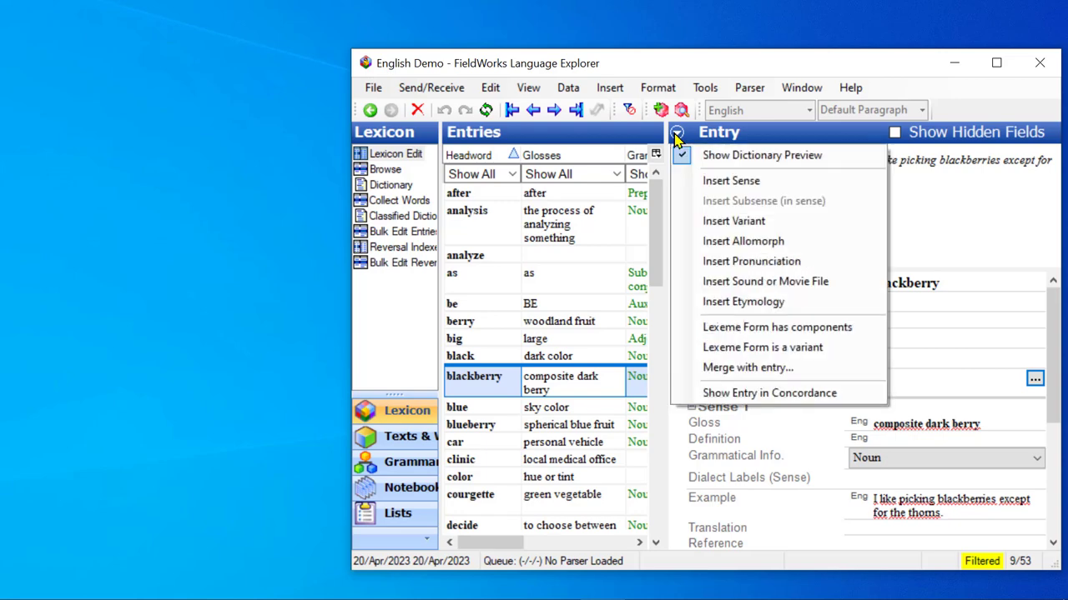
{"action": "left_click", "coordinate": [684, 335]}
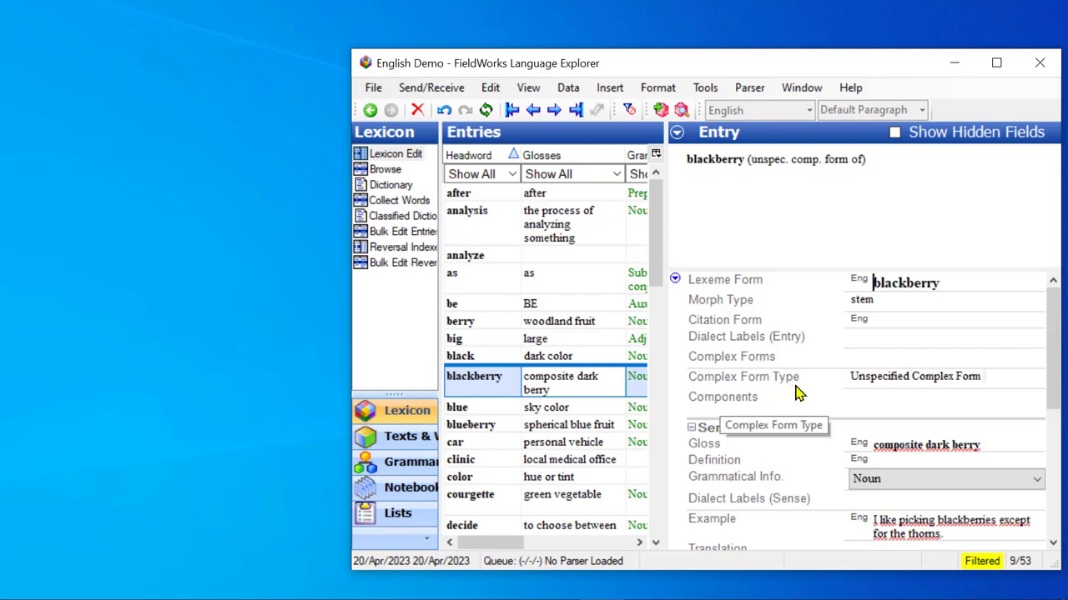
{"action": "left_click", "coordinate": [709, 381]}
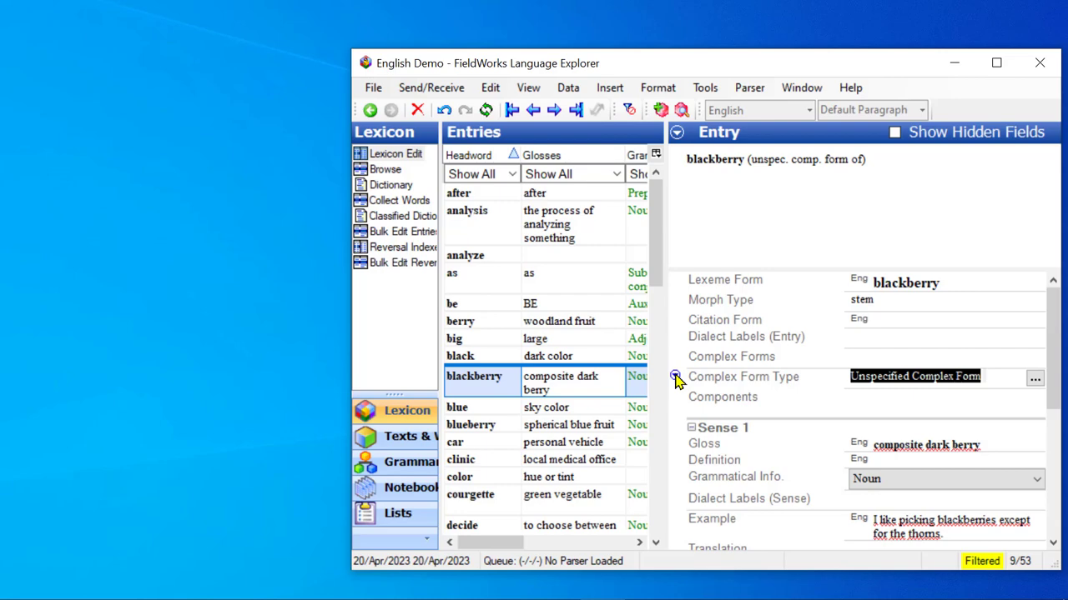
{"action": "left_click", "coordinate": [675, 377]}
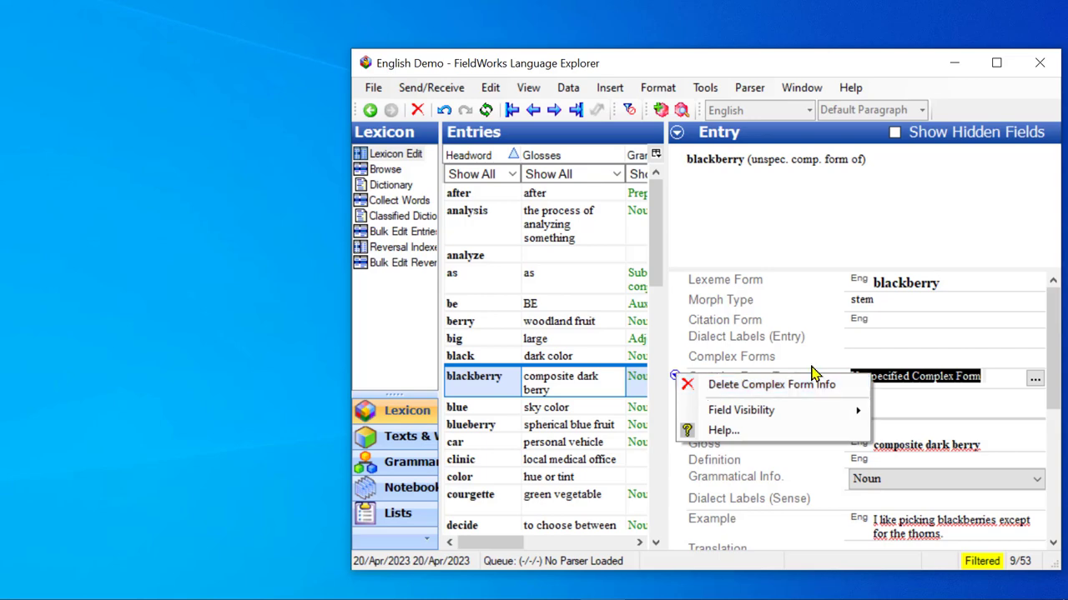
{"action": "left_click", "coordinate": [923, 402]}
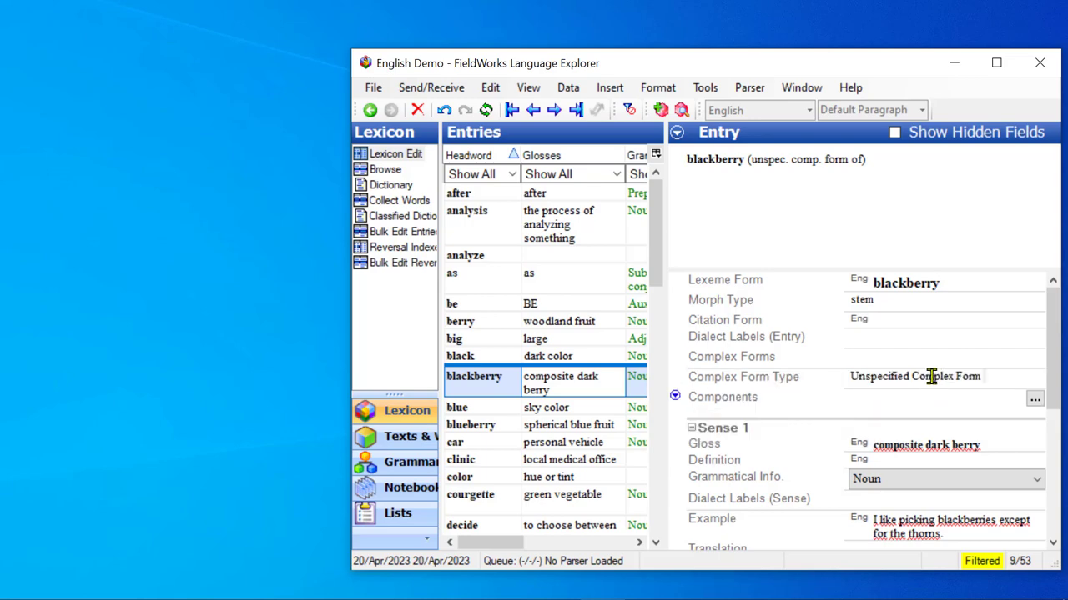
Change the blackberry entry's complex form type from Unspecified Complex Form to Compound
{"action": "left_click", "coordinate": [932, 377]}
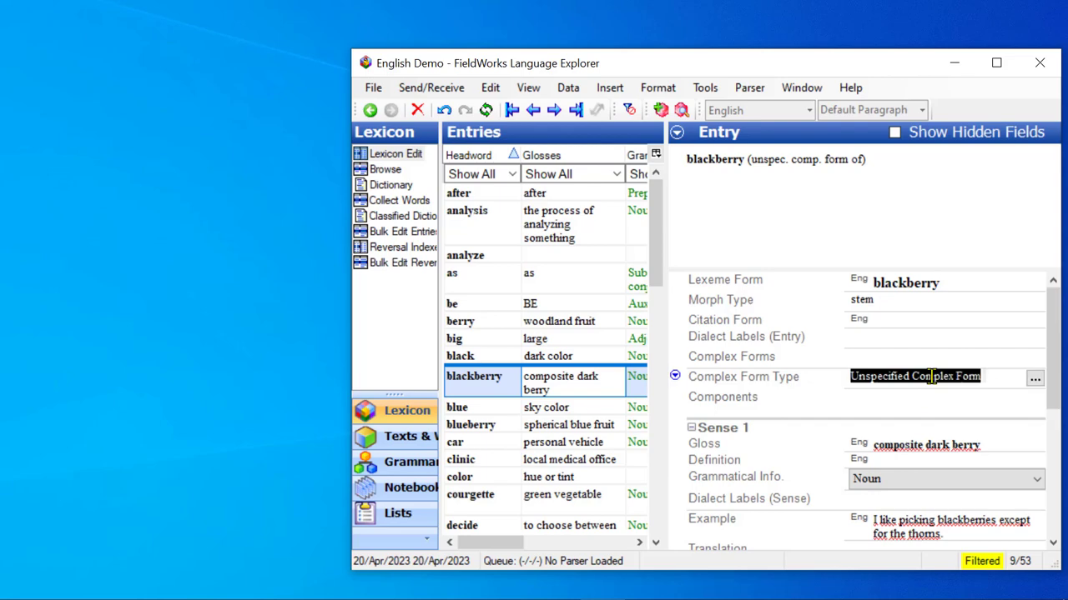
{"action": "left_click", "coordinate": [1034, 380]}
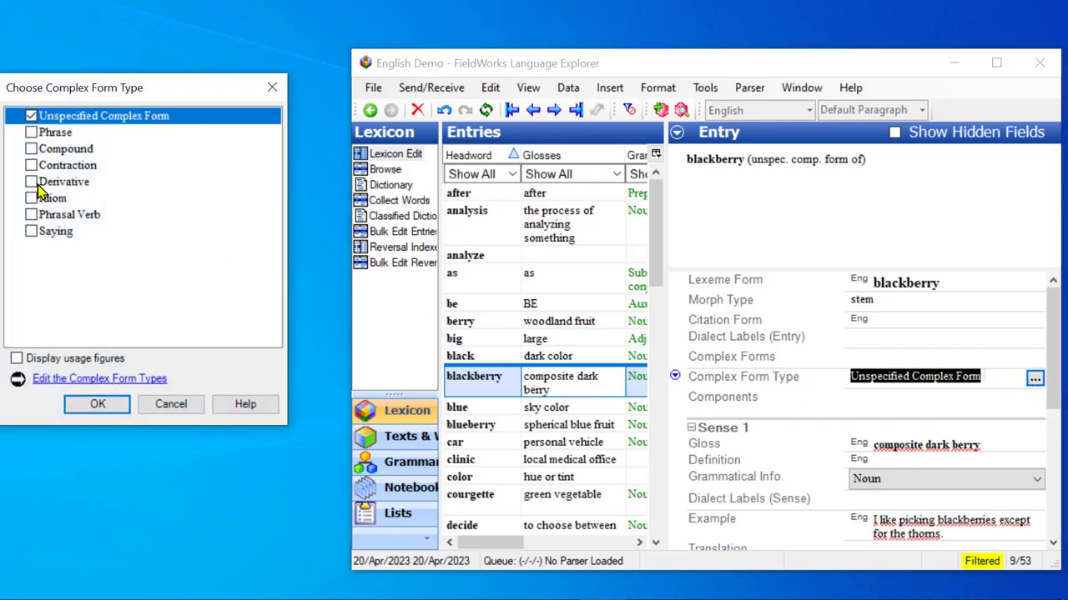
{"action": "left_click", "coordinate": [31, 117]}
{"action": "left_click", "coordinate": [31, 149]}
{"action": "left_click", "coordinate": [91, 404]}
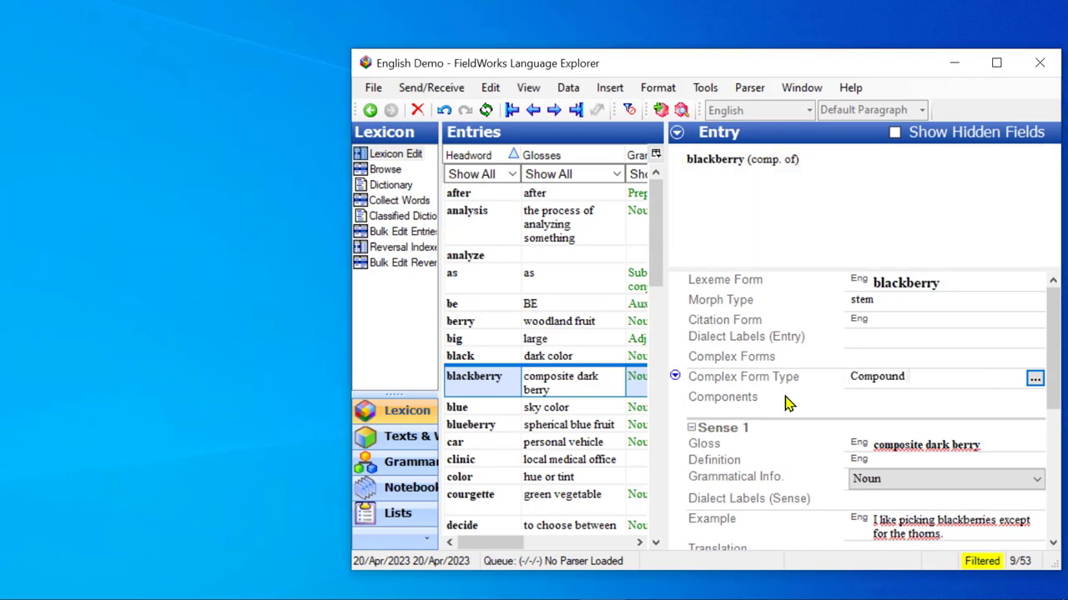
View the usage figures for the complex form types, leaving the selection as it is
{"action": "left_click", "coordinate": [1034, 379]}
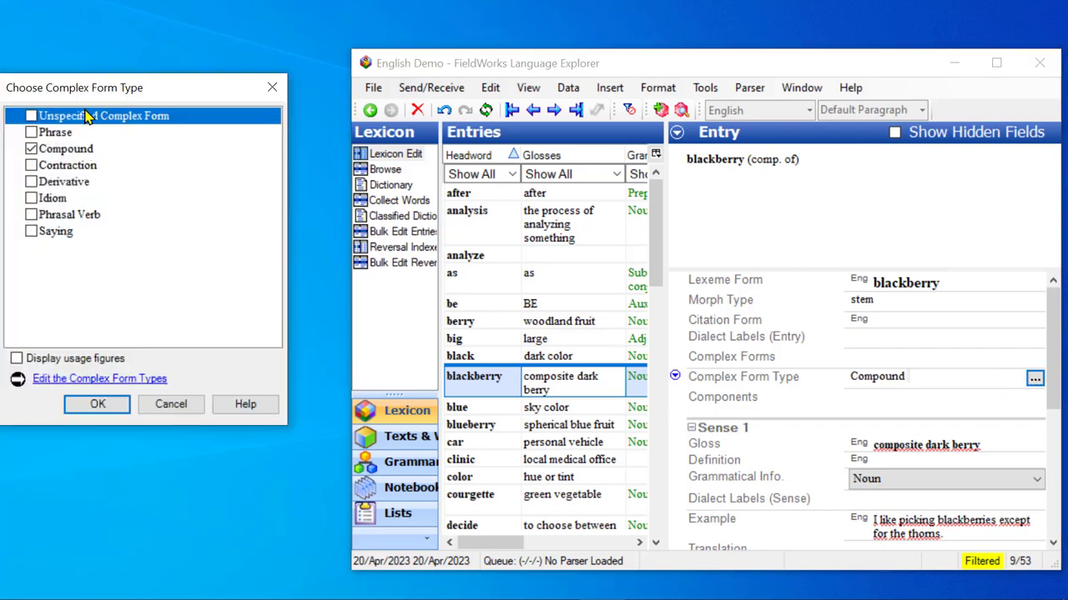
{"action": "left_click", "coordinate": [16, 360]}
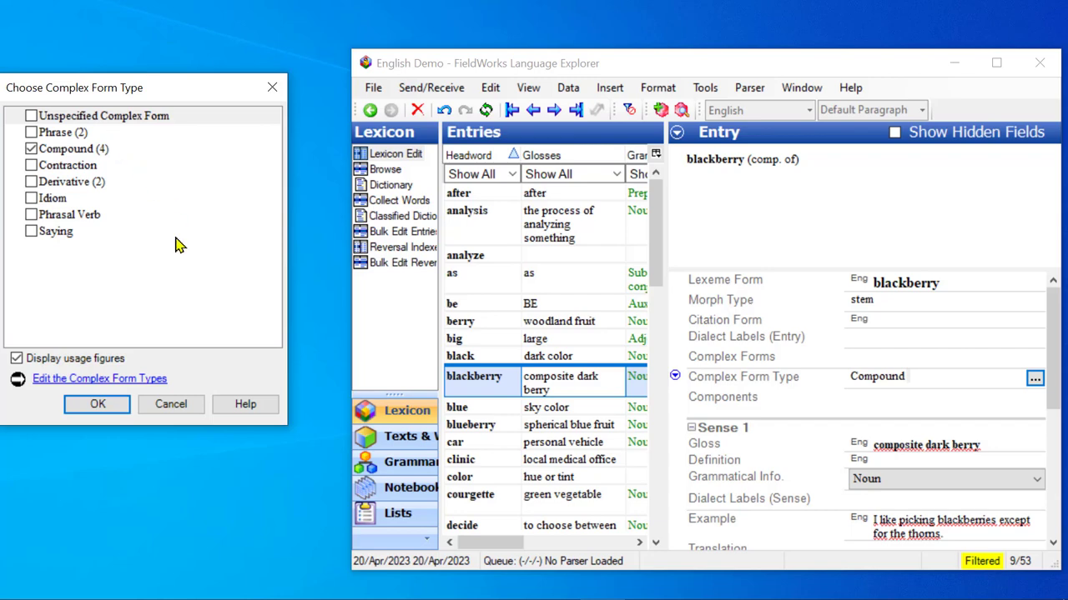
{"action": "left_click", "coordinate": [173, 405]}
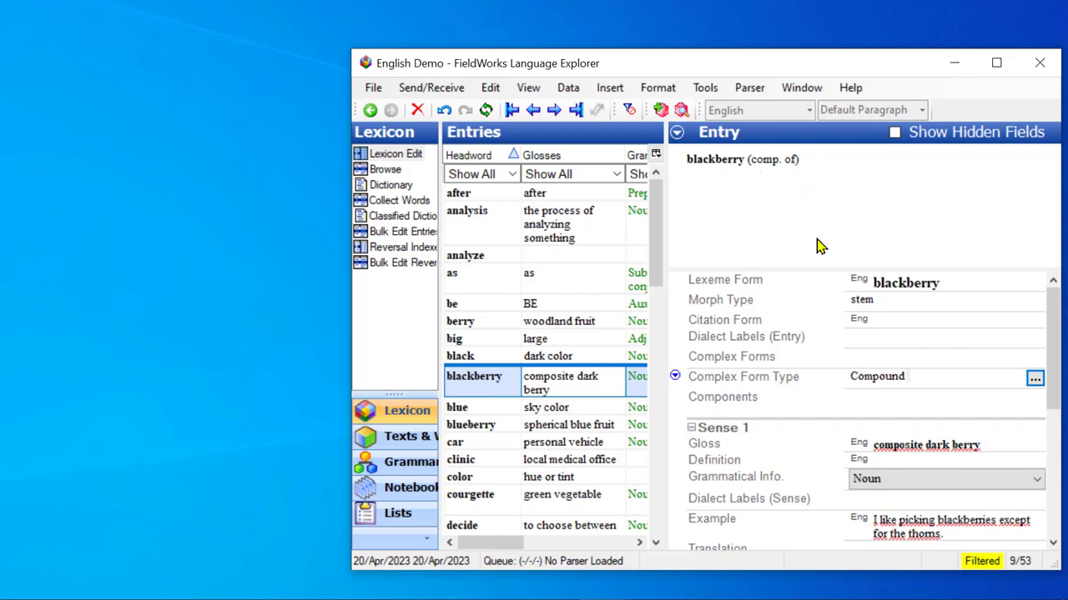
Find the entry "black" and add it as the first component of blackberry
{"action": "left_click", "coordinate": [880, 403]}
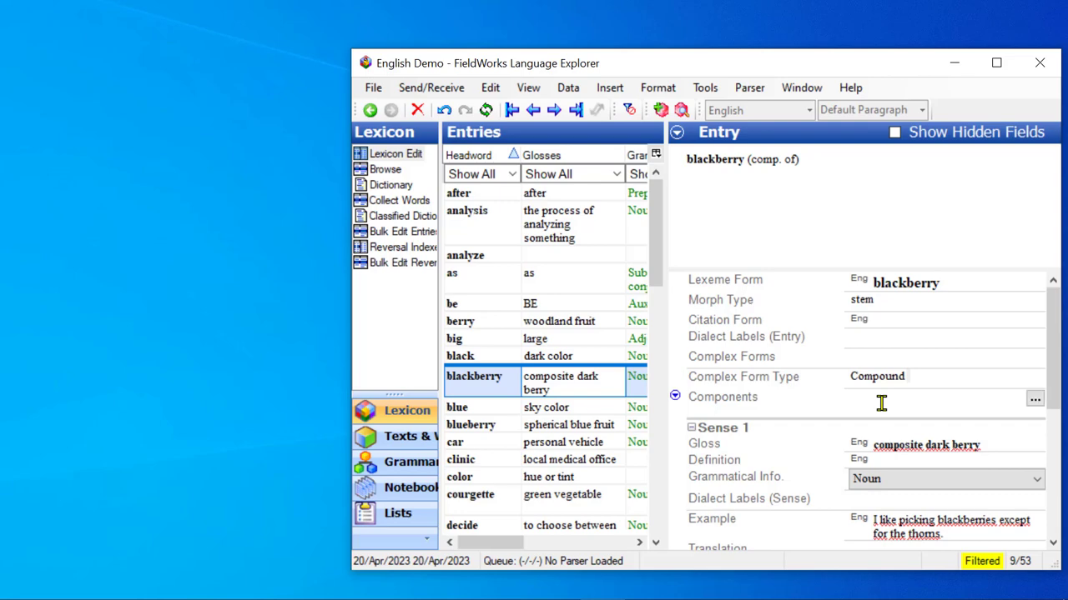
{"action": "left_click", "coordinate": [1034, 401]}
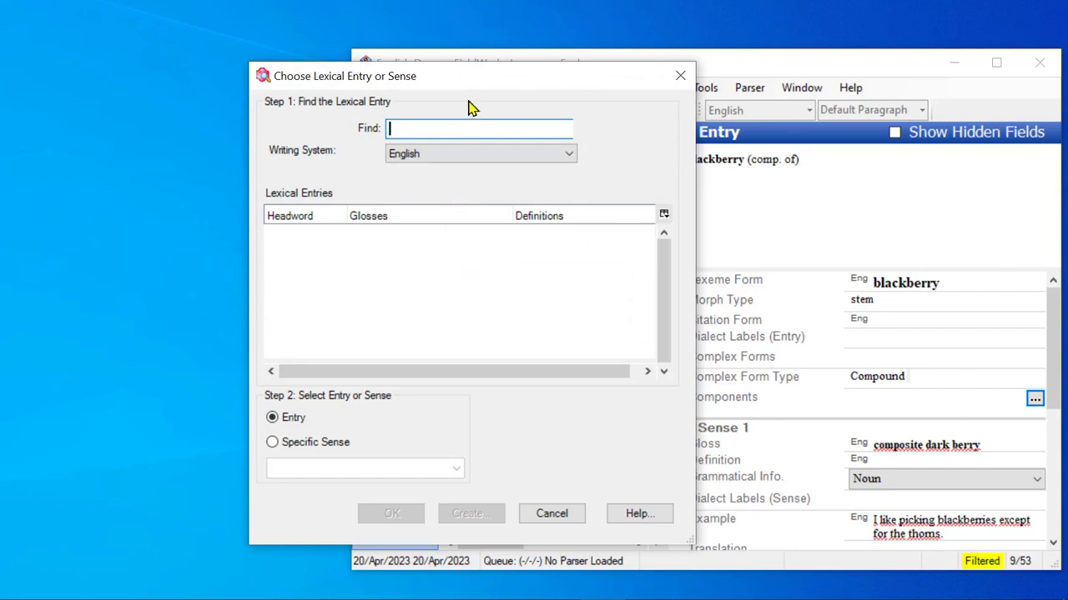
{"action": "left_click_drag", "start_coordinate": [467, 79], "coordinate": [406, 84]}
{"action": "type", "text": "bla"}
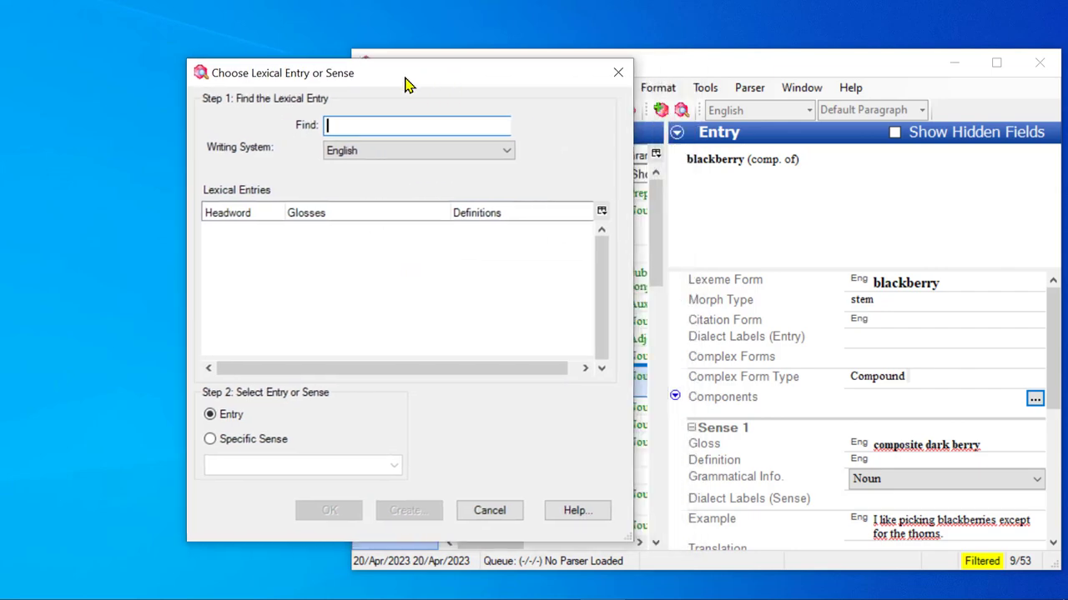
{"action": "type", "text": "ck"}
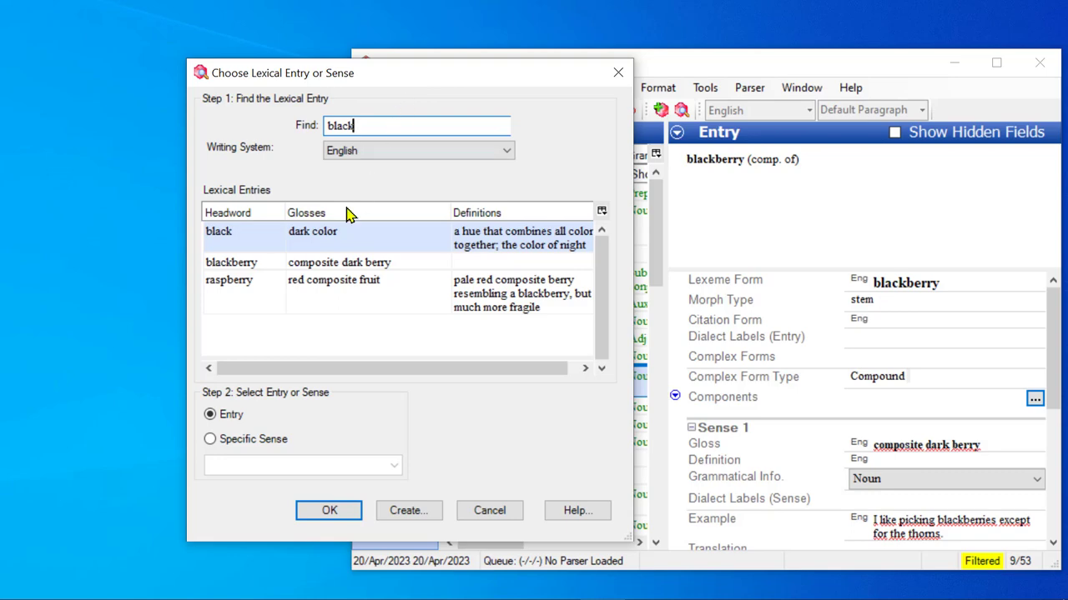
{"action": "left_click", "coordinate": [226, 240]}
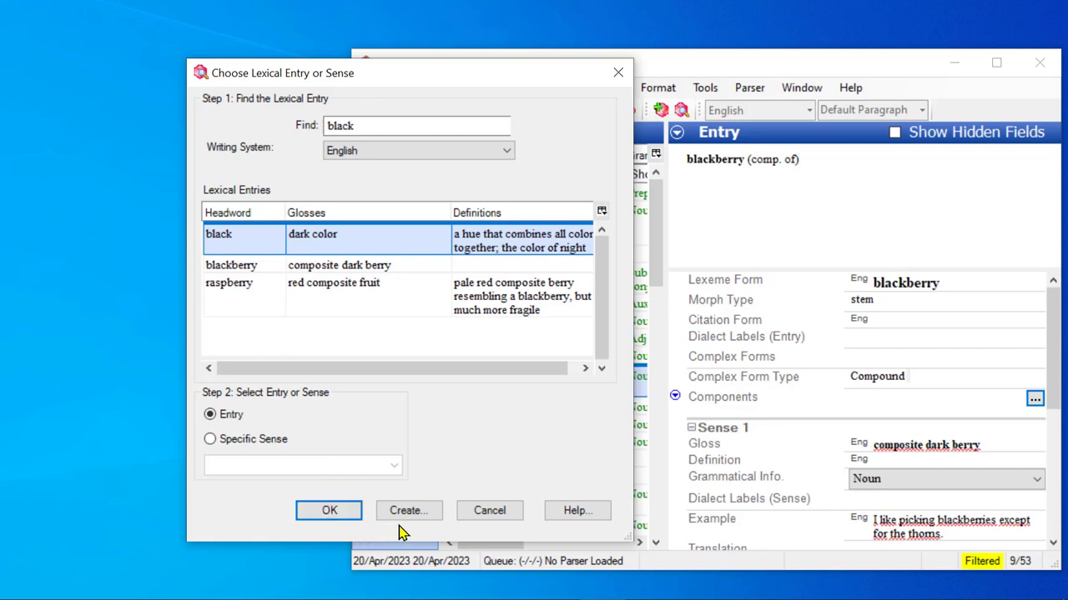
{"action": "left_click", "coordinate": [328, 512]}
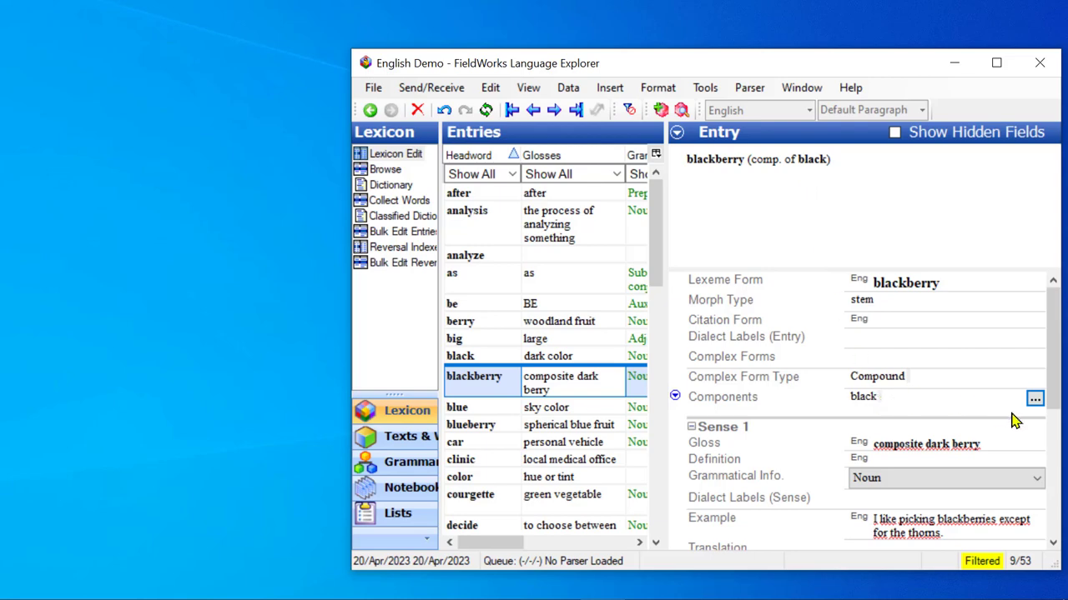
Find the entry "berry" and add it as the second component of blackberry
{"action": "left_click", "coordinate": [1036, 401]}
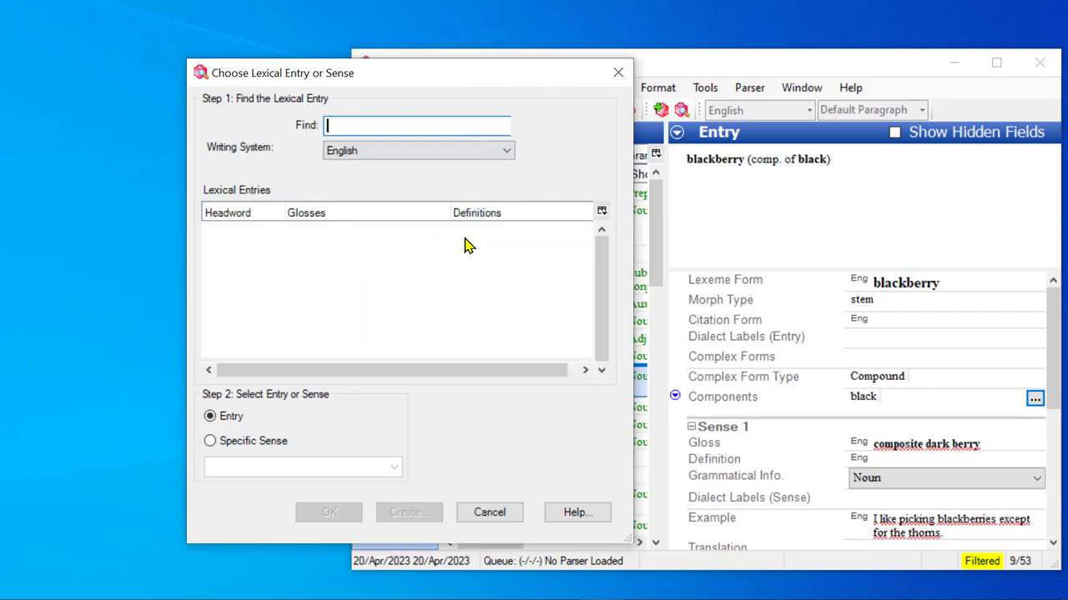
{"action": "type", "text": "ber"}
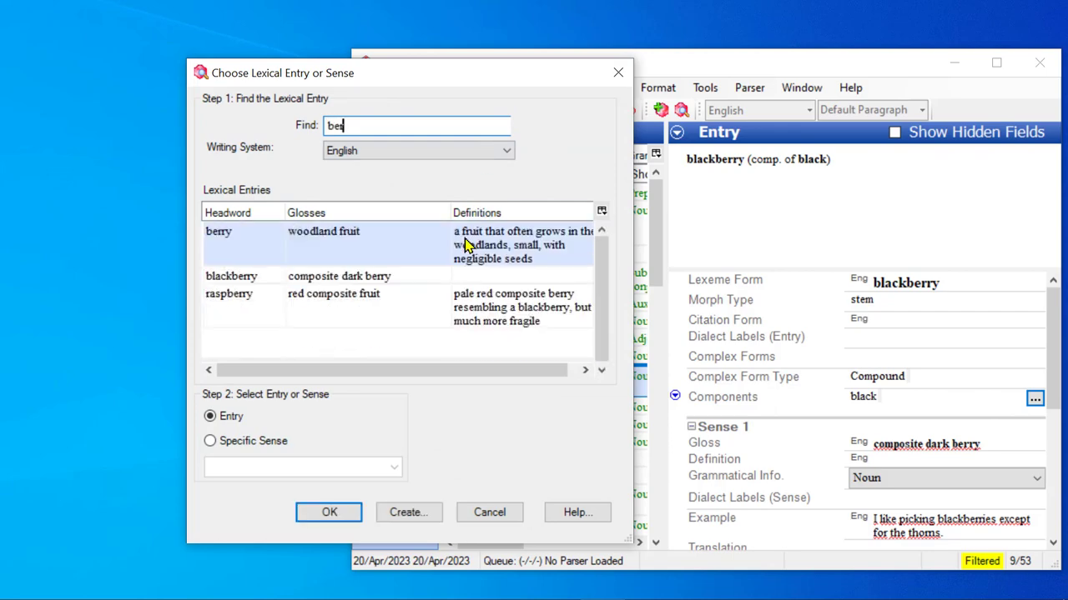
{"action": "left_click", "coordinate": [219, 237]}
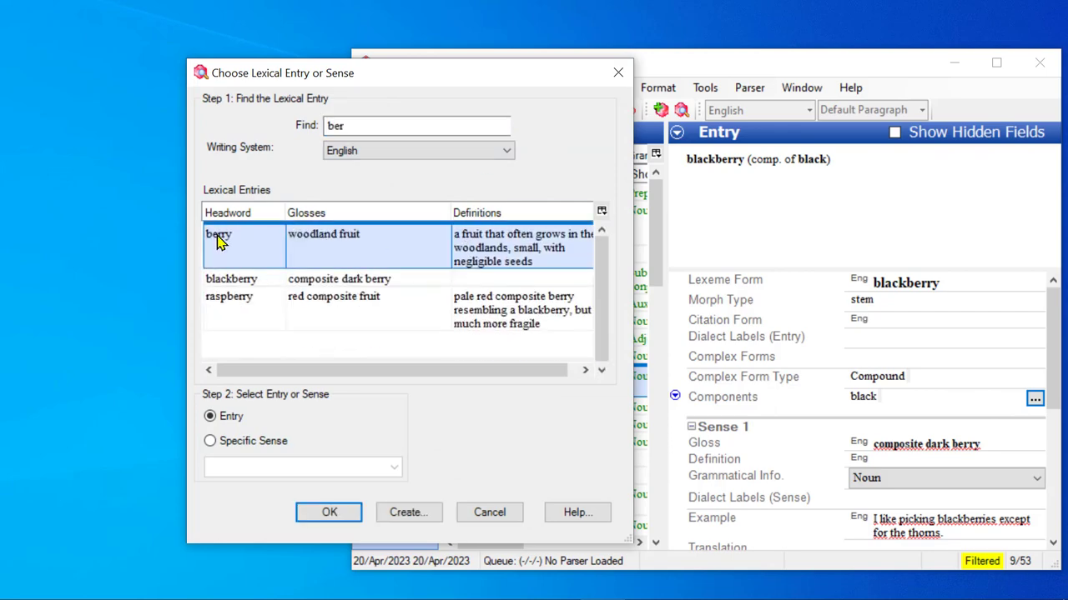
{"action": "left_click", "coordinate": [326, 511]}
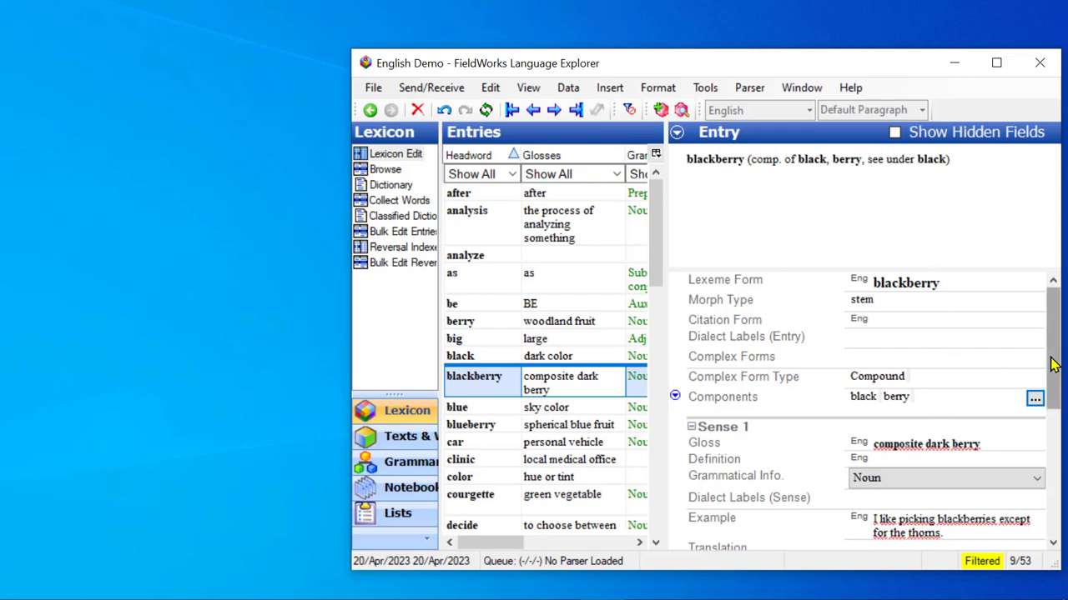
Review blackberry's publication settings and follow its cross-references to the black and berry entries
{"action": "left_click_drag", "start_coordinate": [1055, 364], "coordinate": [1062, 522]}
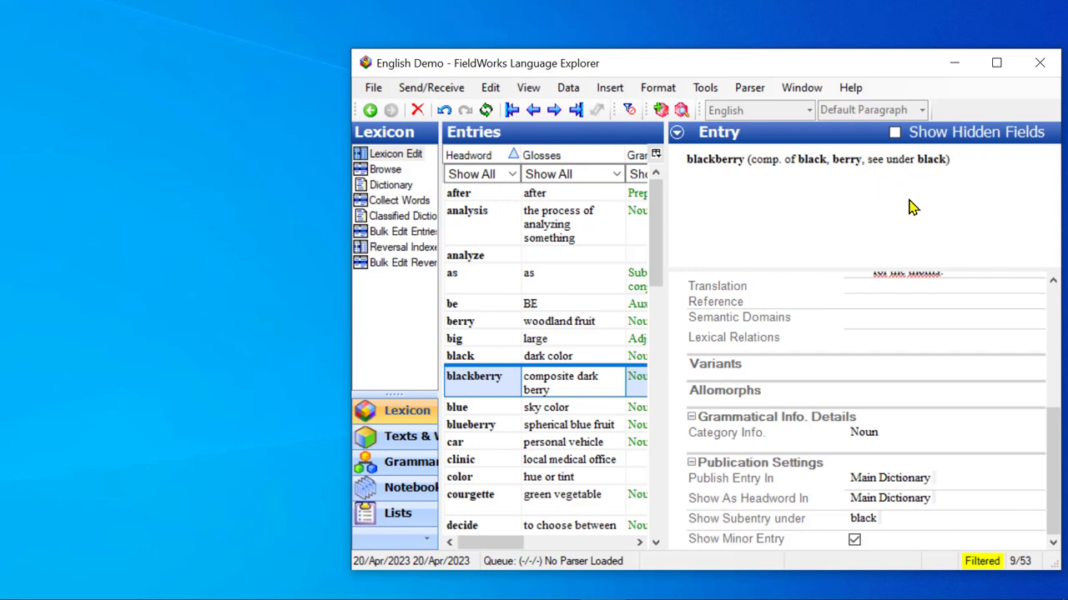
{"action": "left_click", "coordinate": [807, 161]}
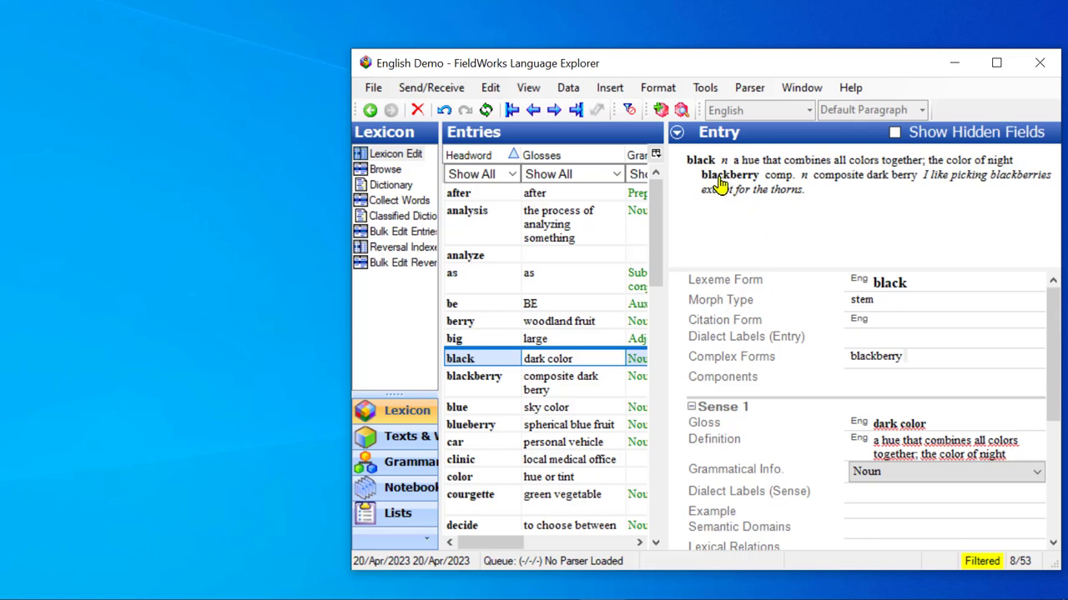
{"action": "left_click", "coordinate": [876, 357]}
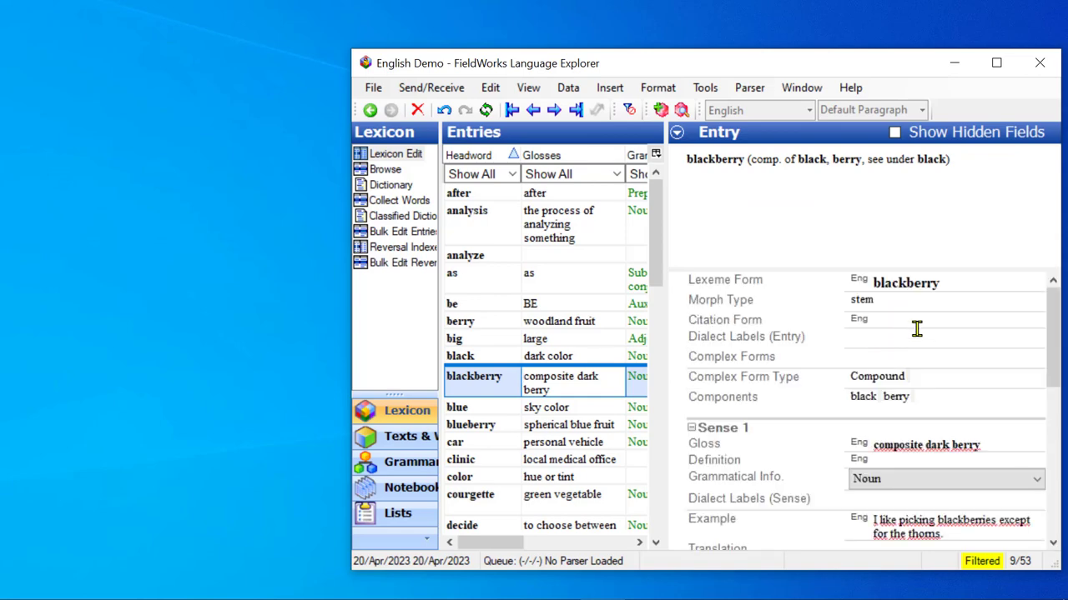
{"action": "left_click", "coordinate": [846, 160]}
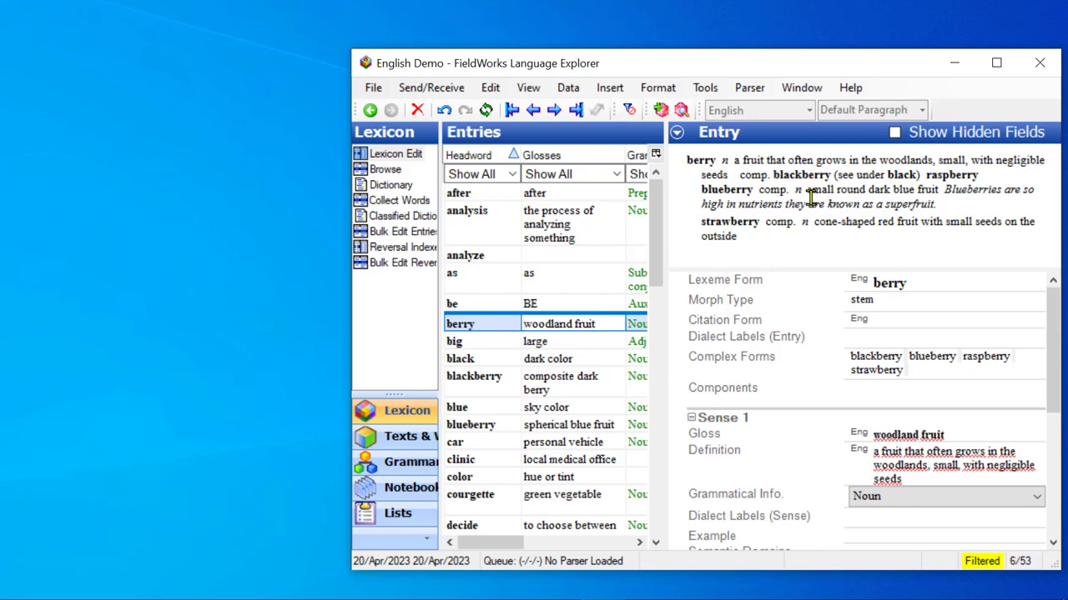
Set blackberry to show as a subentry under berry instead of black, and follow the reference to the berry entry
{"action": "left_click", "coordinate": [796, 176]}
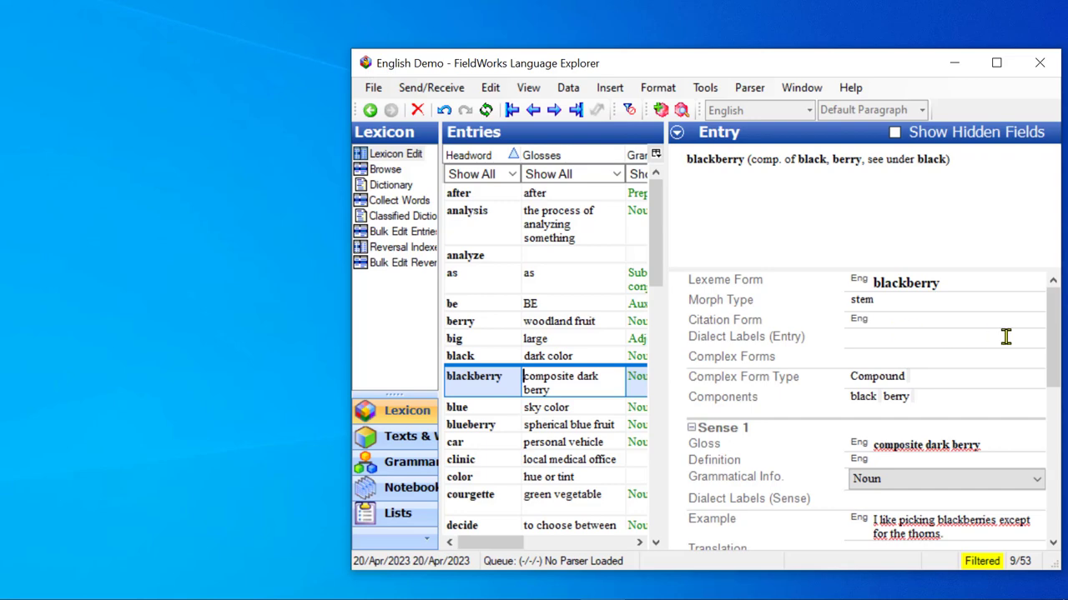
{"action": "left_click_drag", "start_coordinate": [1056, 341], "coordinate": [1063, 498]}
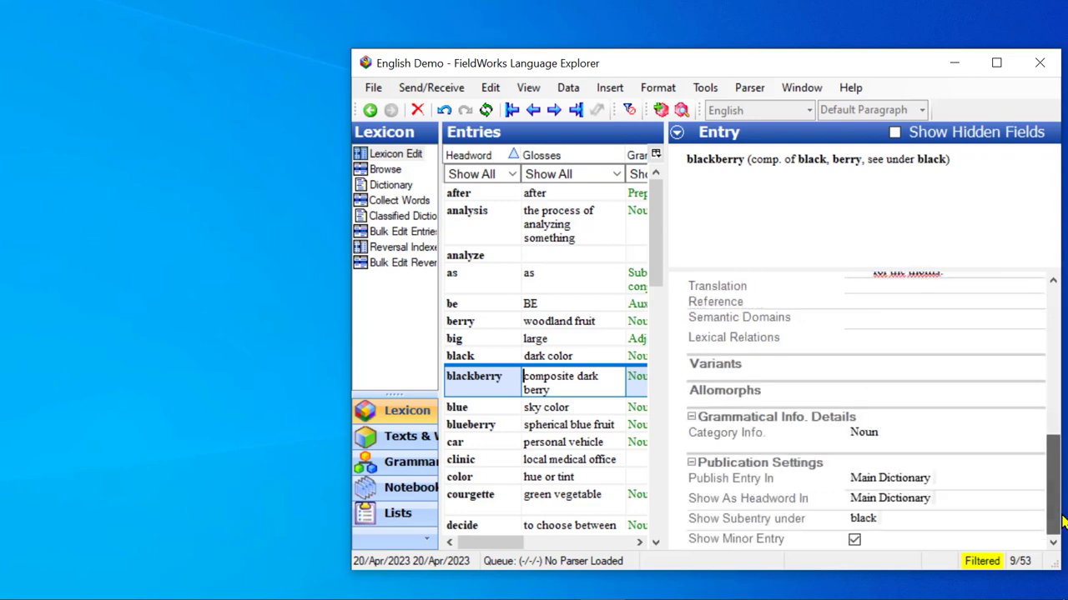
{"action": "left_click", "coordinate": [928, 518]}
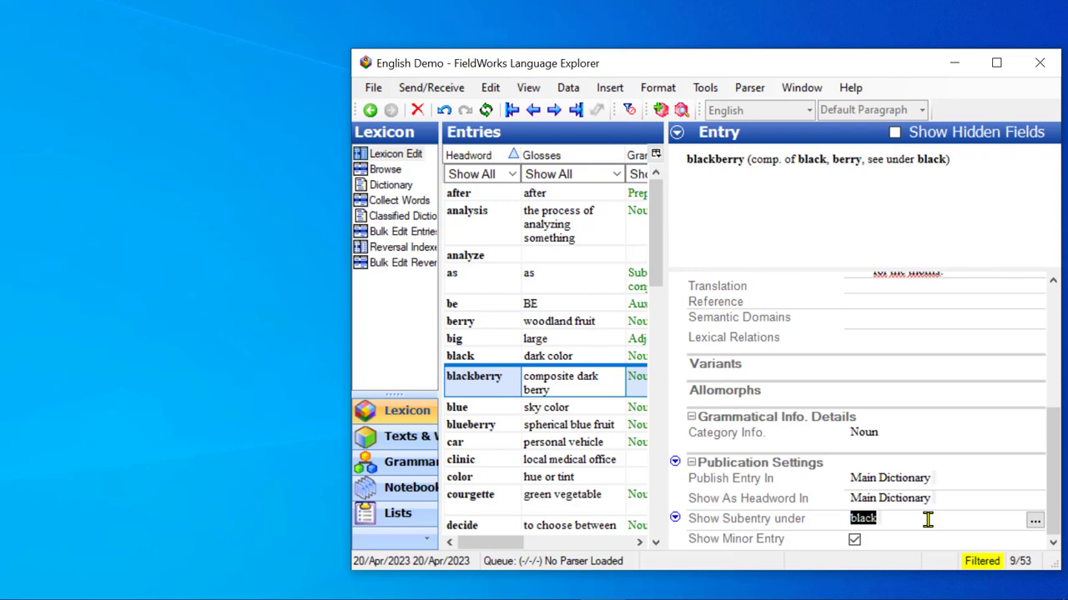
{"action": "left_click", "coordinate": [1034, 522]}
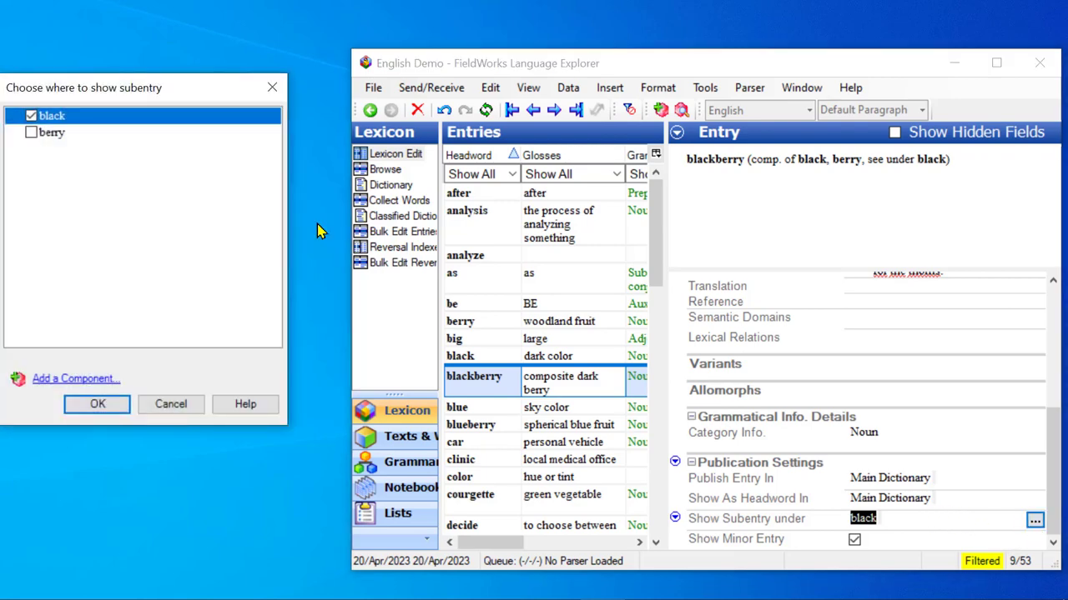
{"action": "left_click", "coordinate": [31, 133]}
{"action": "left_click", "coordinate": [93, 407]}
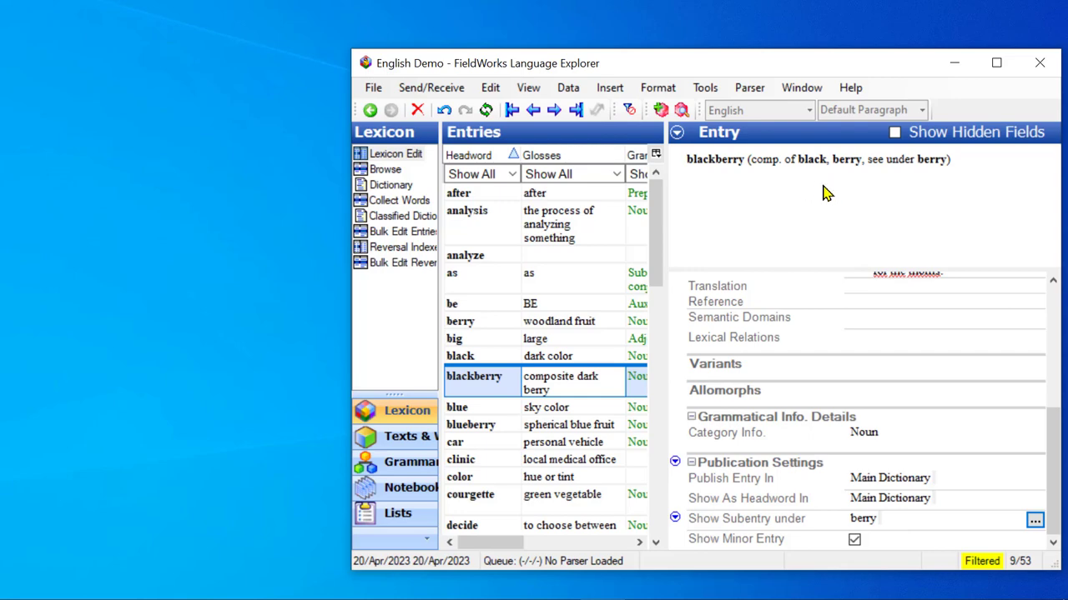
{"action": "left_click", "coordinate": [931, 160]}
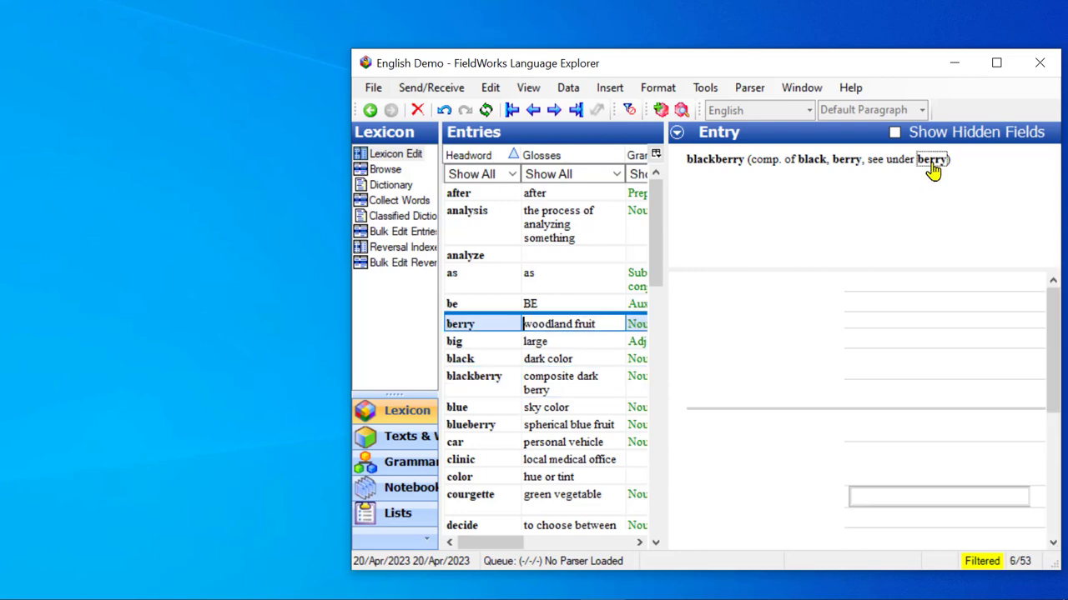